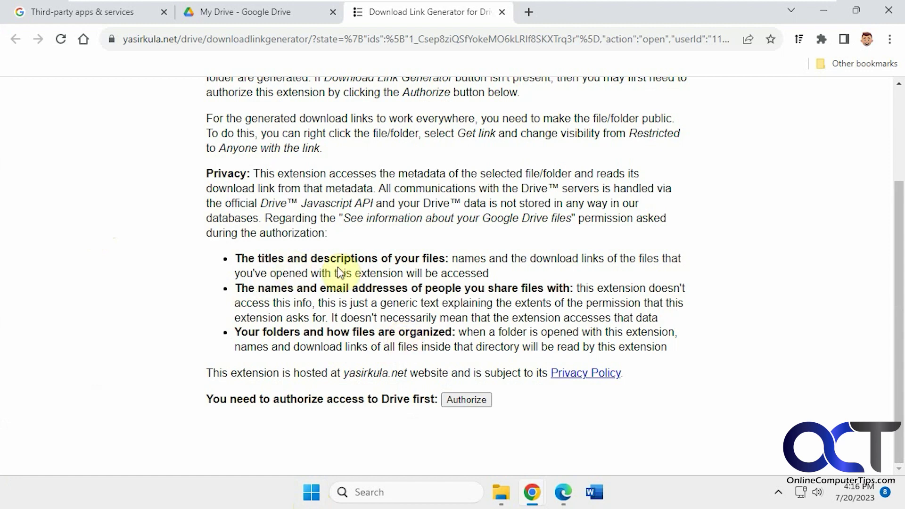
Sign in and grant Download Link Generator all Drive permissions to create the Kitchen Remodel.jpg link
{"action": "left_click", "coordinate": [473, 400]}
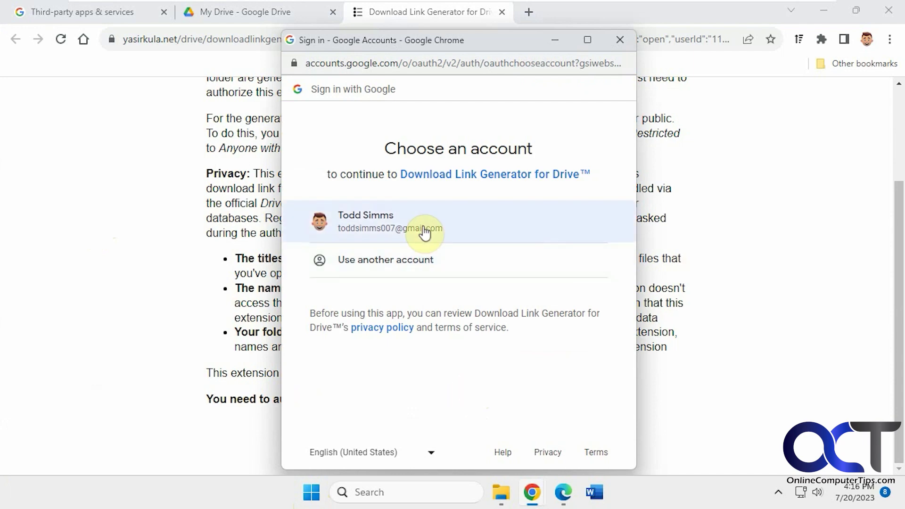
{"action": "left_click", "coordinate": [425, 230]}
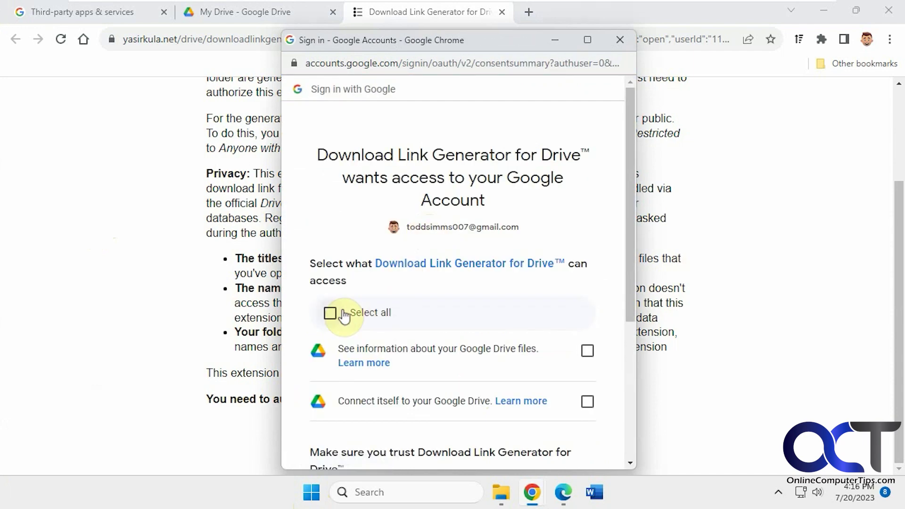
{"action": "left_click", "coordinate": [332, 313]}
{"action": "scroll", "coordinate": [527, 320], "scroll_direction": "down", "scroll_amount": 5}
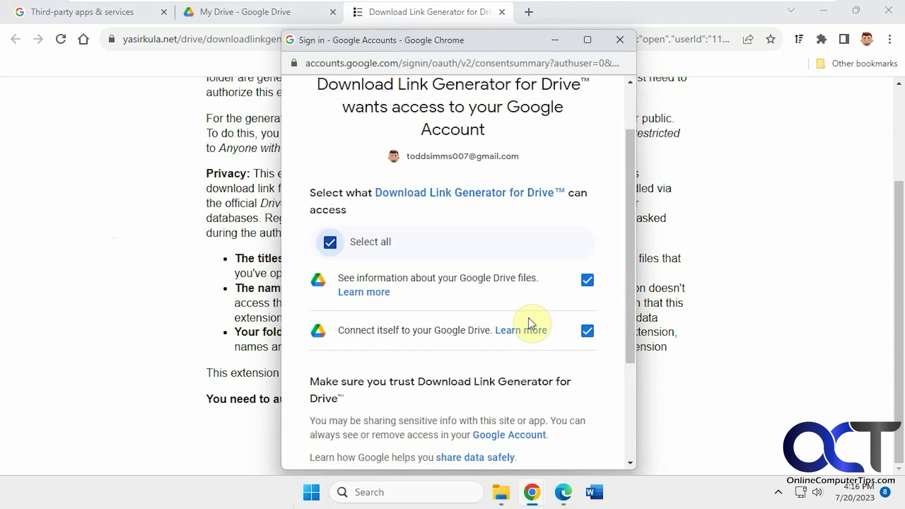
{"action": "left_click", "coordinate": [512, 377]}
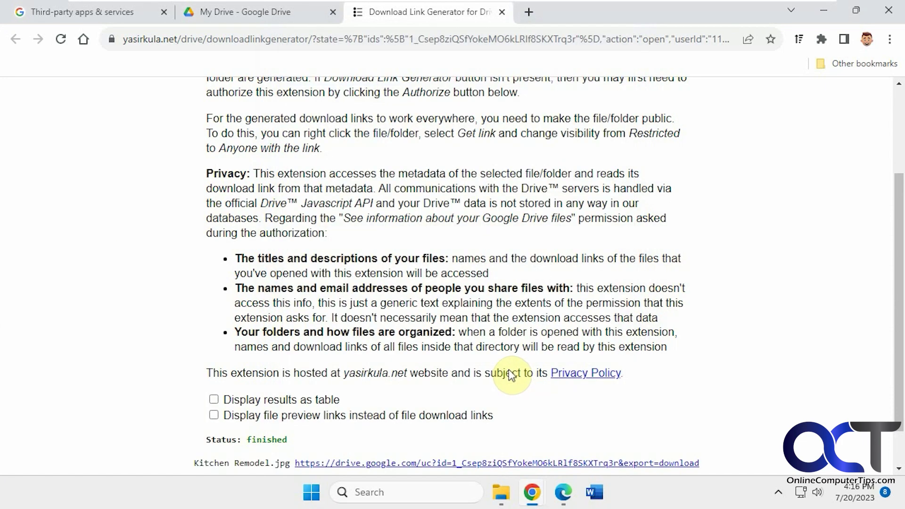
Regenerate Kitchen Remodel.jpg's download link with Download Link Generator, then close the generator tab
{"action": "left_click", "coordinate": [502, 12]}
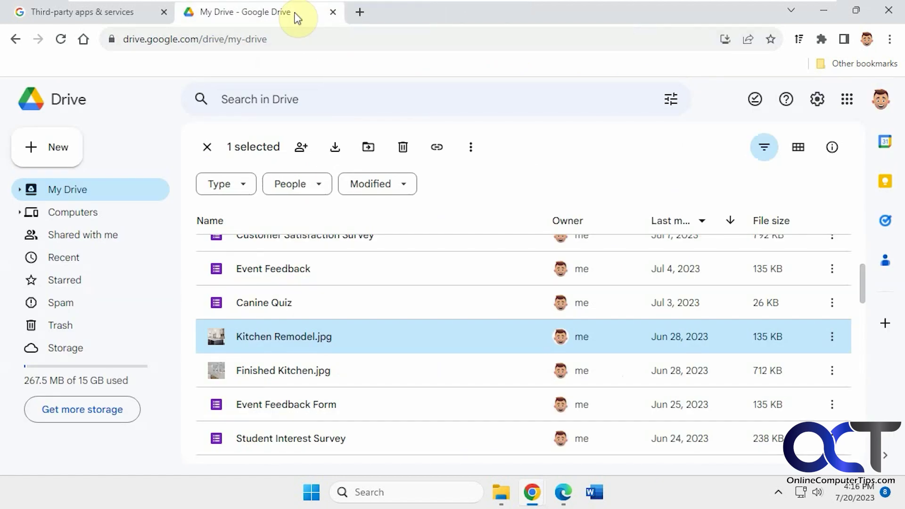
{"action": "right_click", "coordinate": [294, 337]}
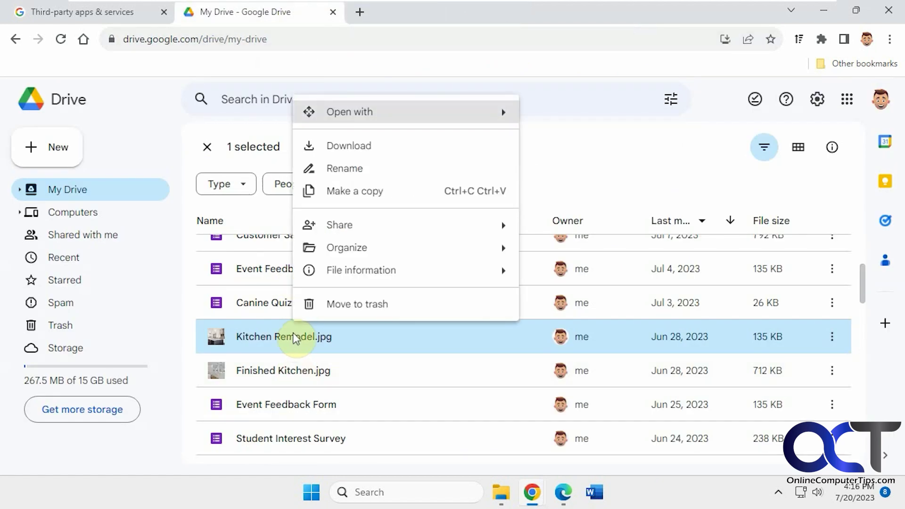
{"action": "mouse_move", "coordinate": [374, 117]}
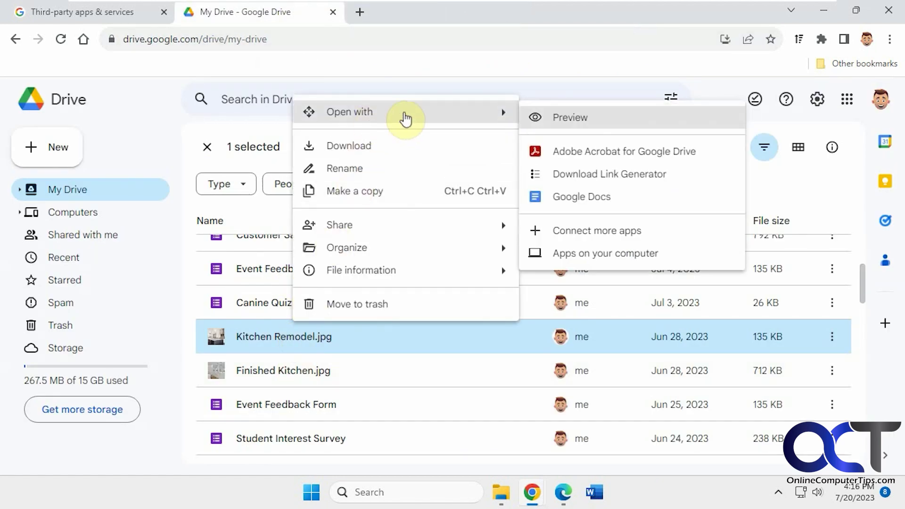
{"action": "left_click", "coordinate": [578, 173]}
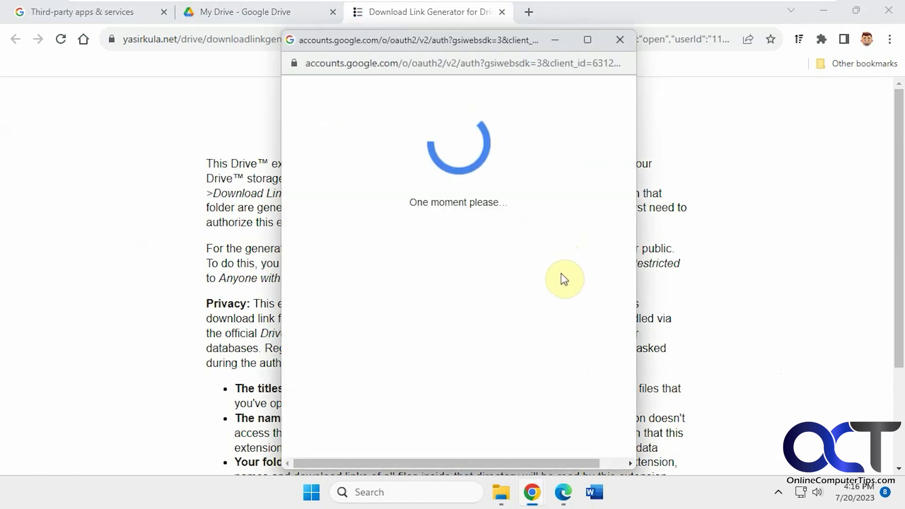
{"action": "scroll", "coordinate": [561, 273], "scroll_direction": "down", "scroll_amount": 4}
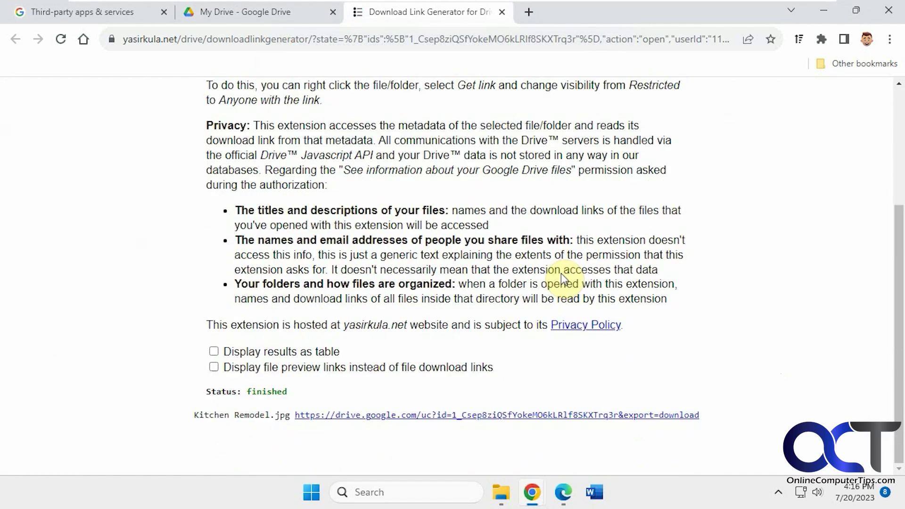
{"action": "scroll", "coordinate": [561, 273], "scroll_direction": "up", "scroll_amount": 4}
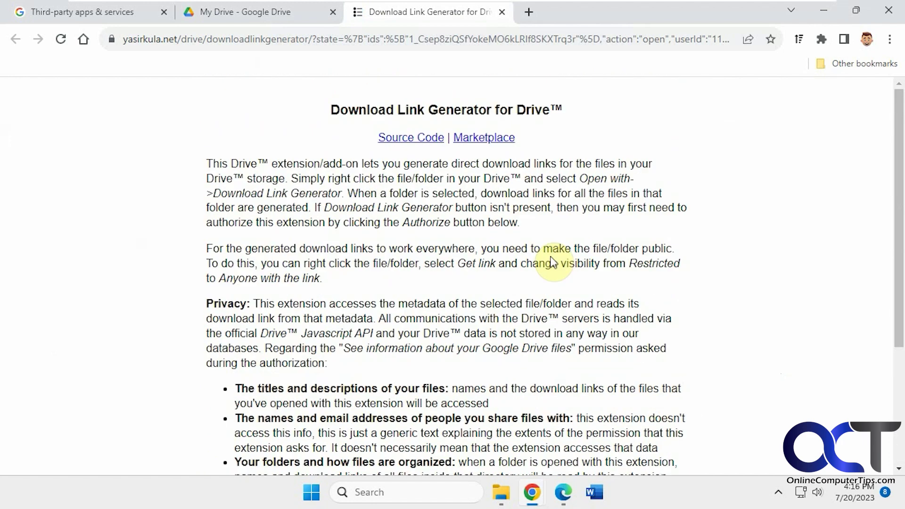
{"action": "left_click", "coordinate": [502, 12]}
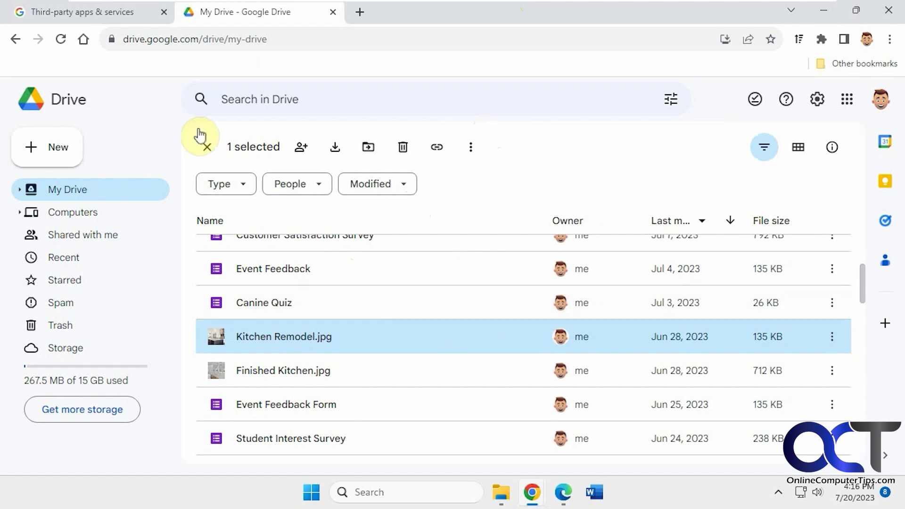
{"action": "left_click", "coordinate": [118, 12]}
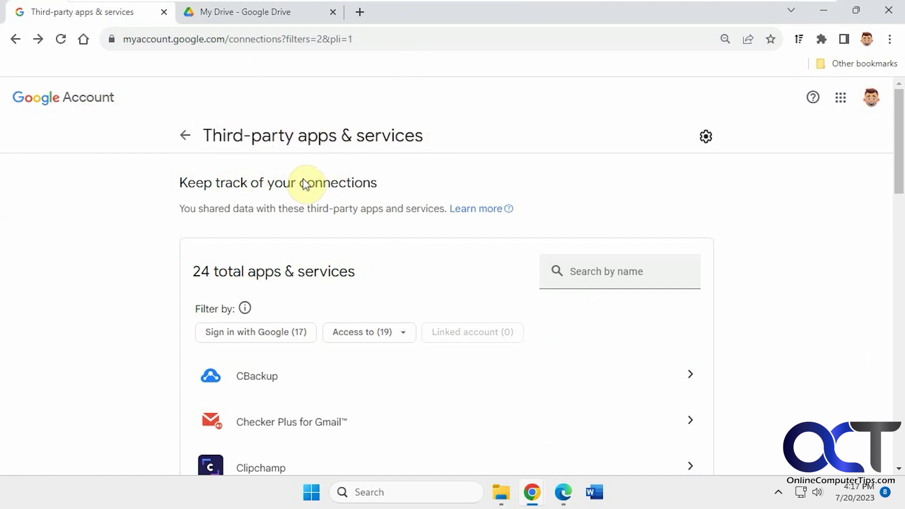
Open the Download Link Generator for Drive connection and view its access details
{"action": "scroll", "coordinate": [343, 233], "scroll_direction": "down", "scroll_amount": 5}
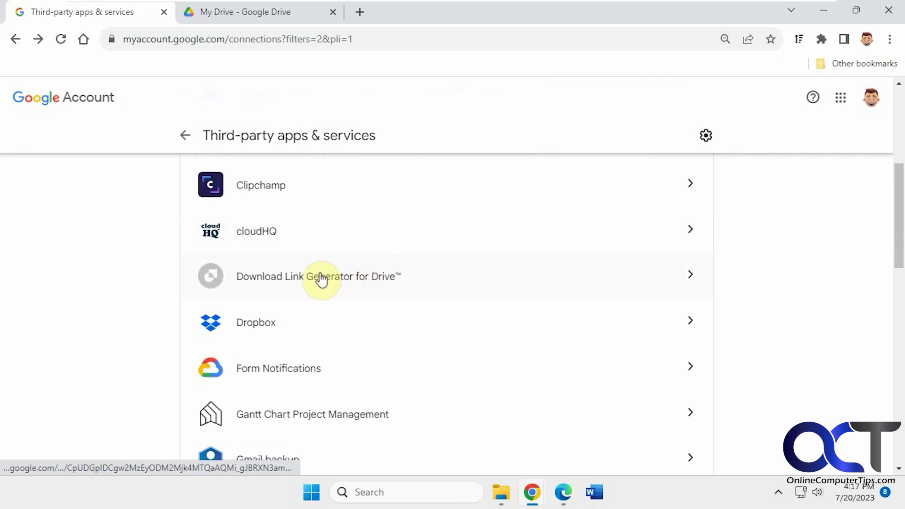
{"action": "left_click", "coordinate": [320, 279]}
{"action": "scroll", "coordinate": [335, 267], "scroll_direction": "down", "scroll_amount": 3}
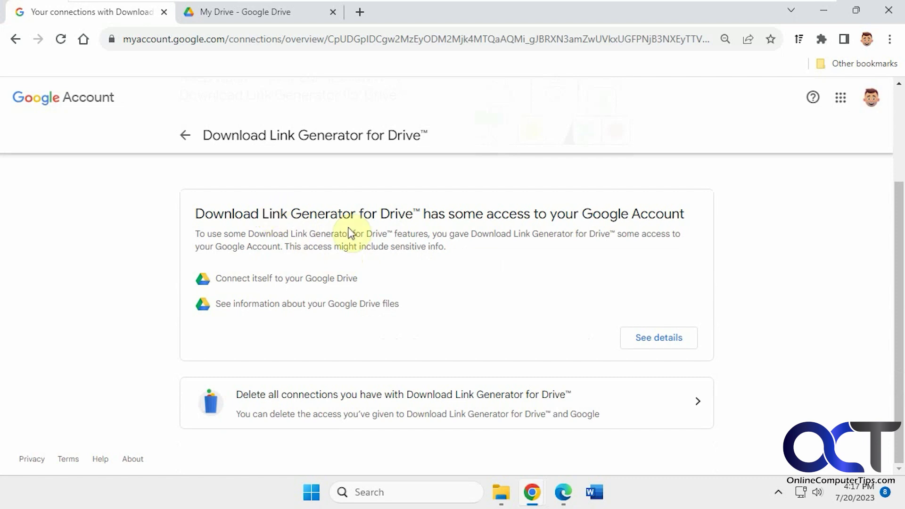
{"action": "left_click", "coordinate": [651, 339]}
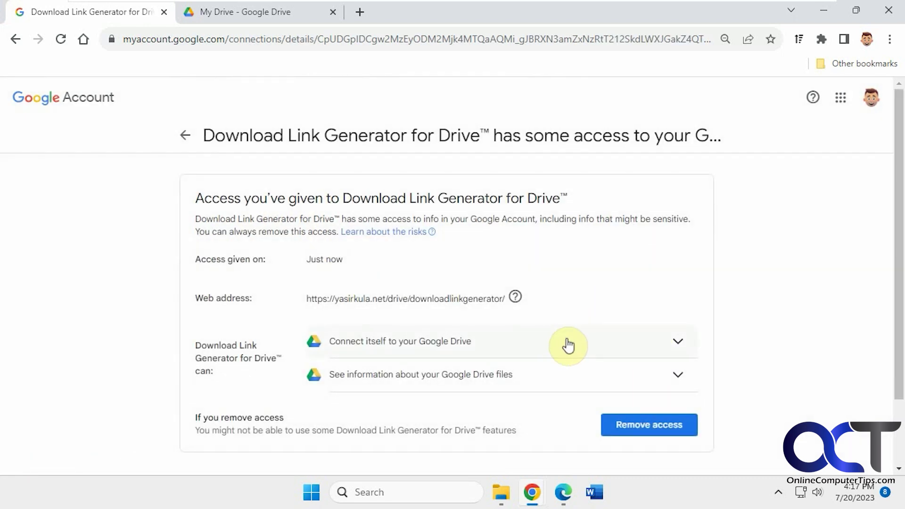
Return to the connection overview and start deleting all connections with the generator
{"action": "scroll", "coordinate": [571, 360], "scroll_direction": "down", "scroll_amount": 2}
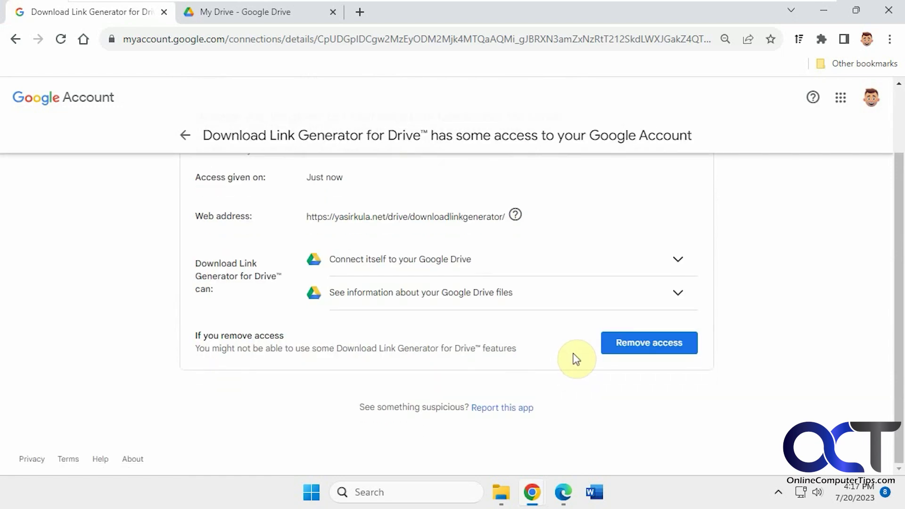
{"action": "scroll", "coordinate": [576, 359], "scroll_direction": "up", "scroll_amount": 2}
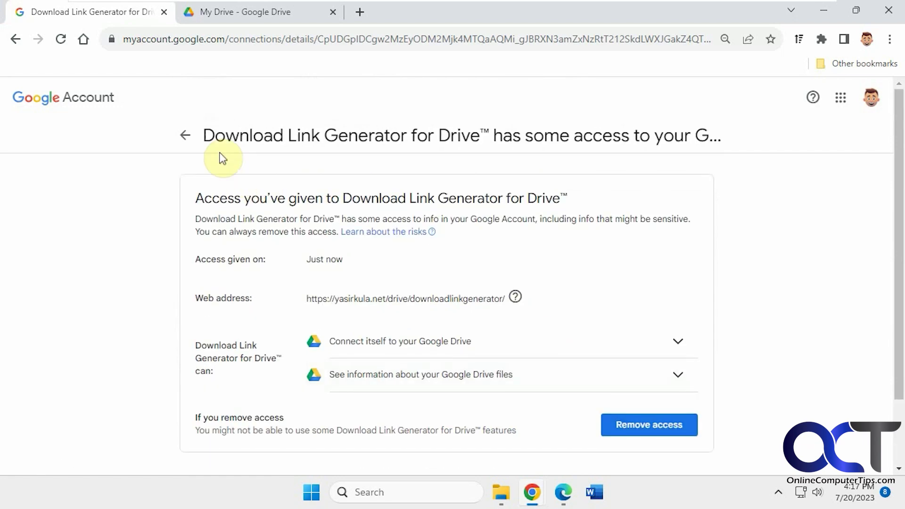
{"action": "left_click", "coordinate": [188, 137]}
{"action": "scroll", "coordinate": [429, 285], "scroll_direction": "down", "scroll_amount": 3}
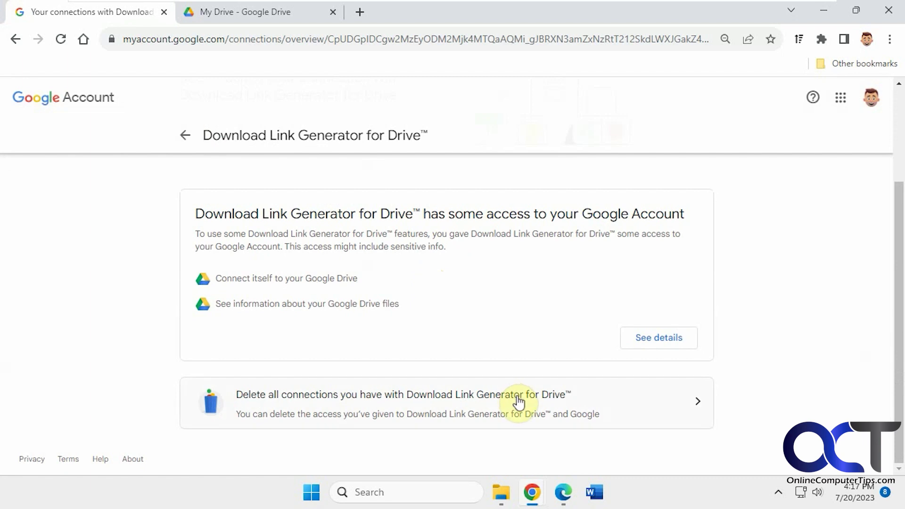
{"action": "left_click", "coordinate": [535, 404]}
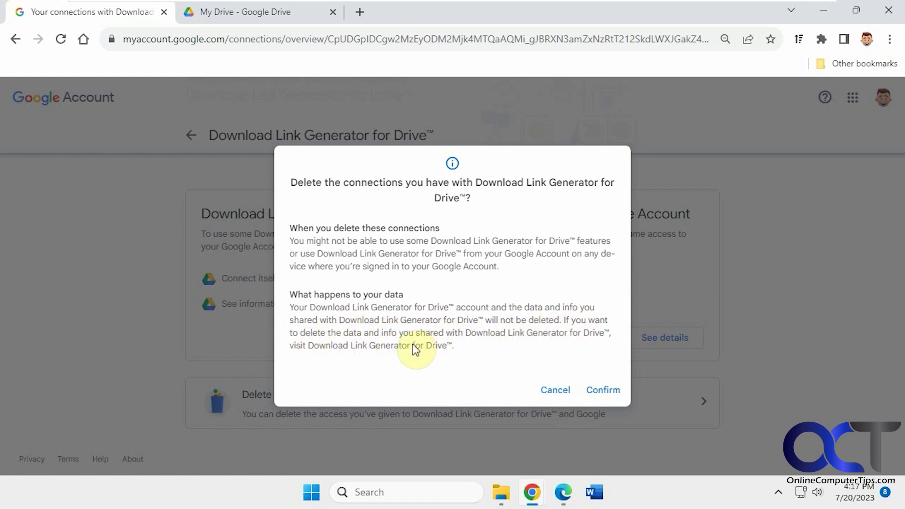
Cancel deleting the generator's connections and go back to the Third-party apps & services list
{"action": "left_click", "coordinate": [549, 392]}
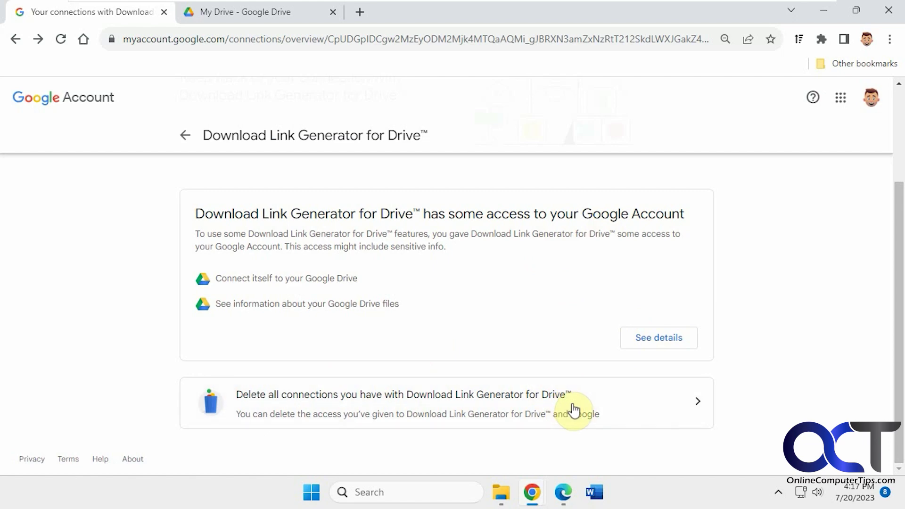
{"action": "left_click", "coordinate": [674, 401]}
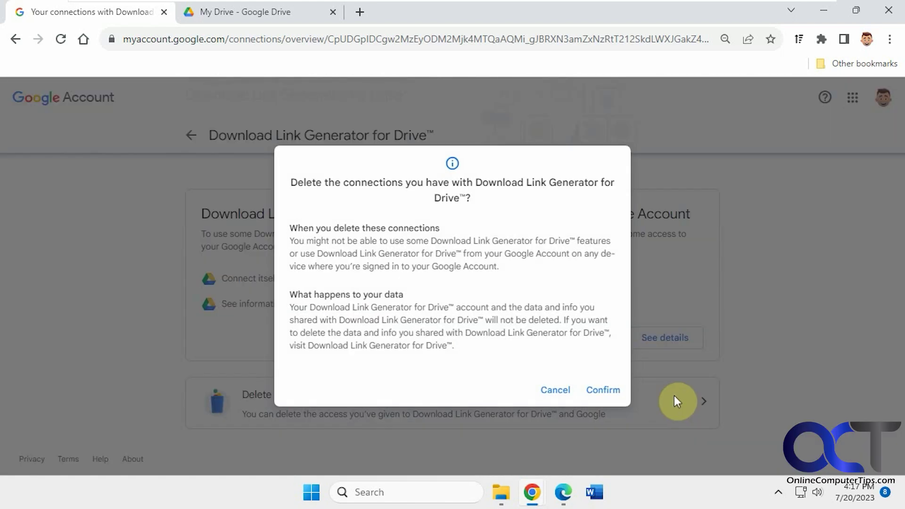
{"action": "left_click", "coordinate": [807, 349]}
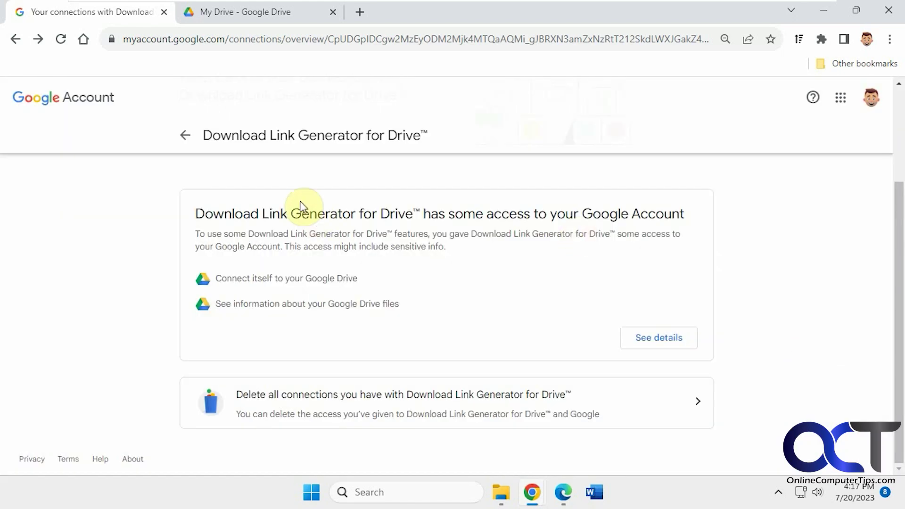
{"action": "left_click", "coordinate": [187, 138]}
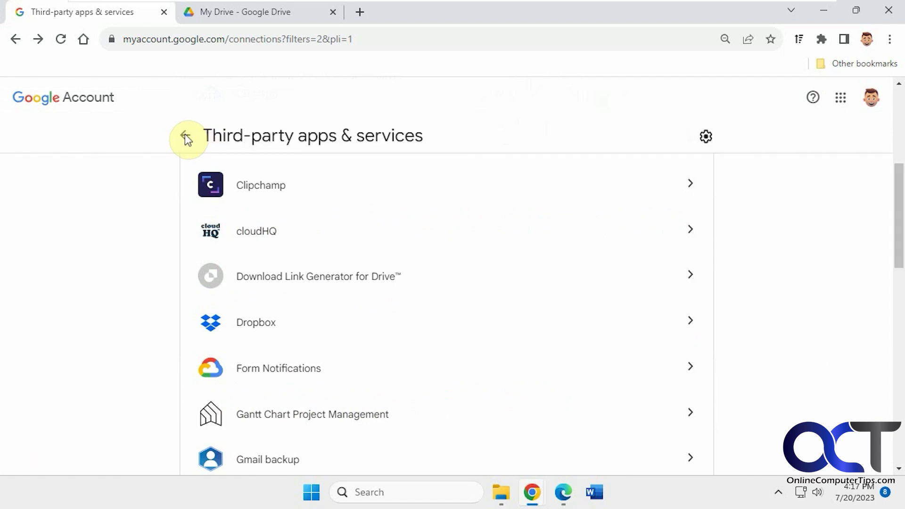
Open Download Link Generator for Drive's connection and check its access details
{"action": "left_click", "coordinate": [374, 280]}
{"action": "left_click", "coordinate": [673, 347]}
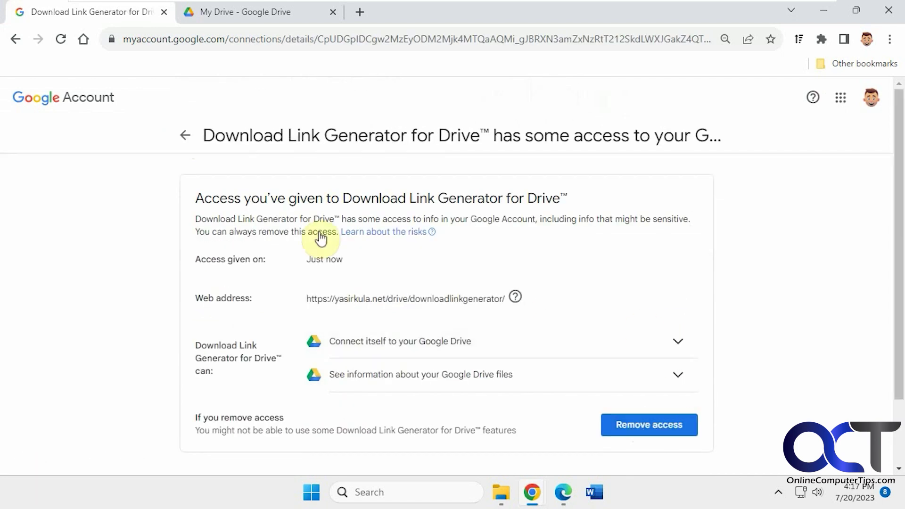
{"action": "left_click", "coordinate": [185, 136]}
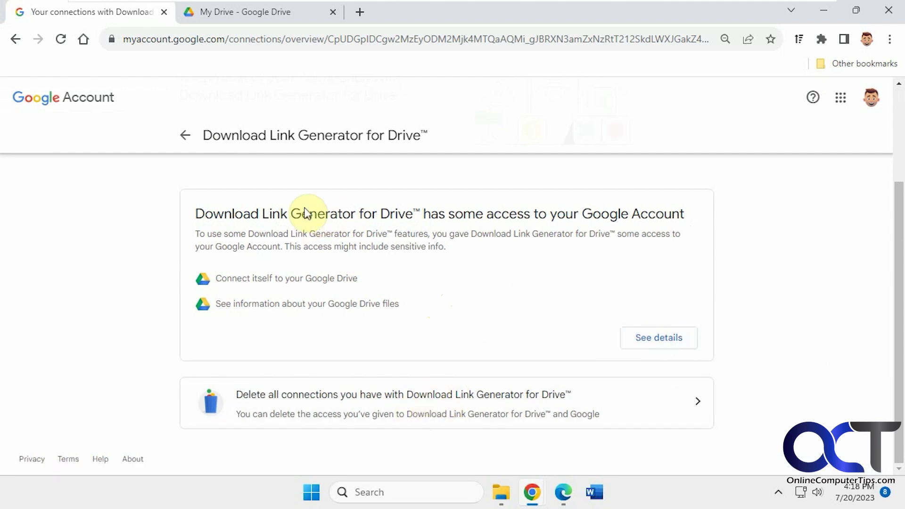
Remove Download Link Generator for Drive's access to the account and confirm
{"action": "left_click", "coordinate": [656, 339]}
{"action": "scroll", "coordinate": [654, 333], "scroll_direction": "down", "scroll_amount": 2}
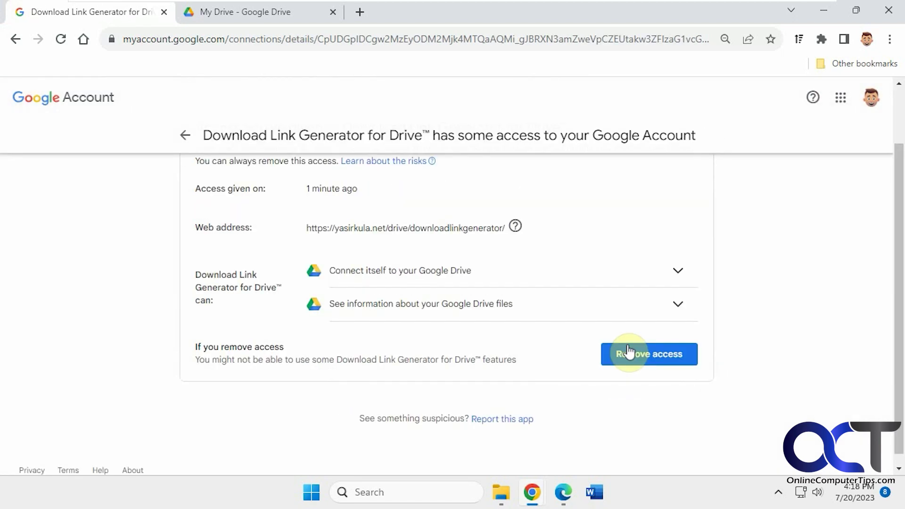
{"action": "left_click", "coordinate": [642, 351]}
{"action": "left_click", "coordinate": [603, 403]}
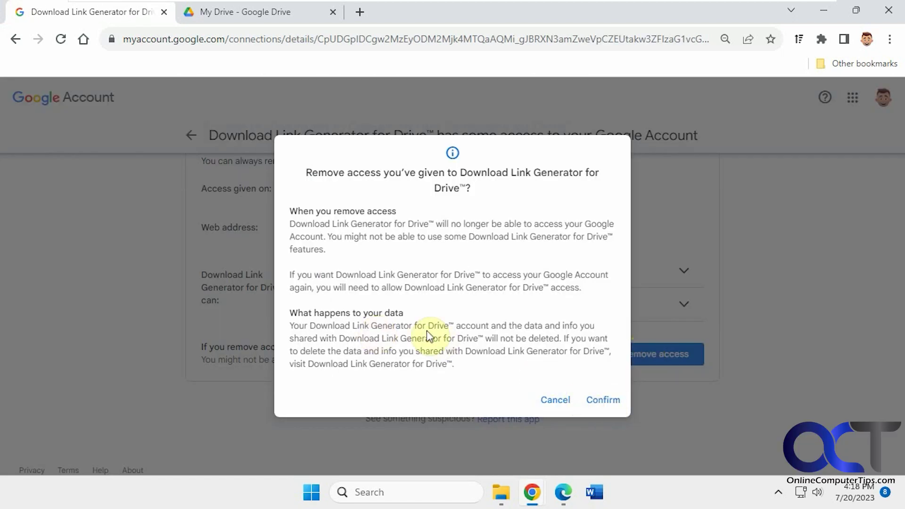
{"action": "left_click", "coordinate": [600, 400]}
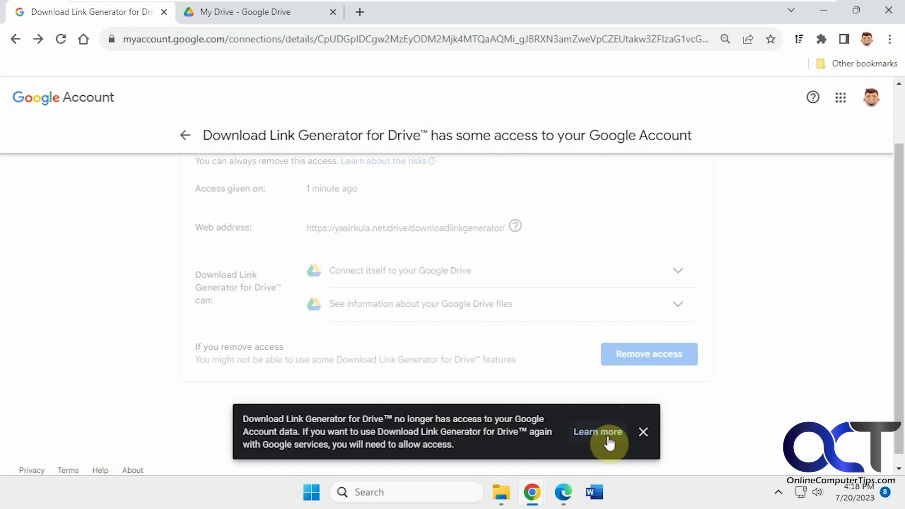
Dismiss the access-removed notice and review the list, now 23 apps
{"action": "left_click", "coordinate": [643, 433]}
{"action": "scroll", "coordinate": [511, 330], "scroll_direction": "down", "scroll_amount": 7}
{"action": "scroll", "coordinate": [508, 332], "scroll_direction": "down", "scroll_amount": 13}
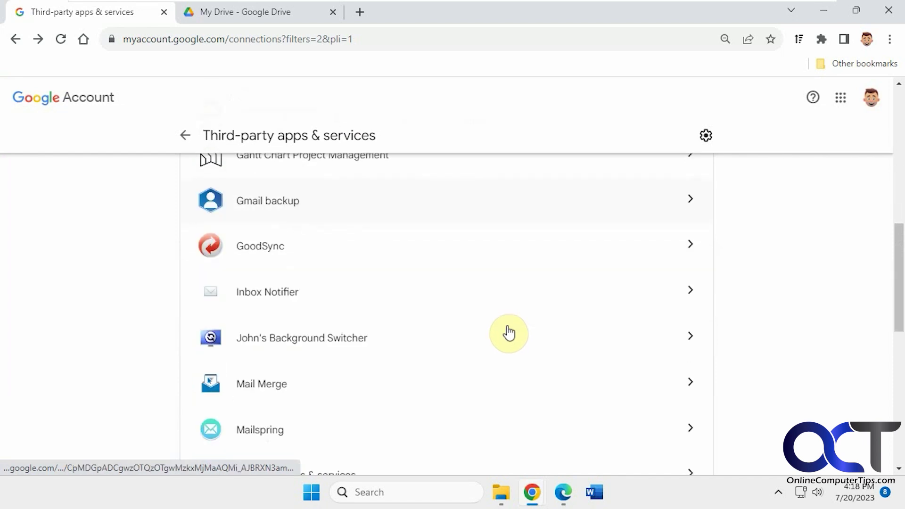
{"action": "scroll", "coordinate": [516, 335], "scroll_direction": "up", "scroll_amount": 20}
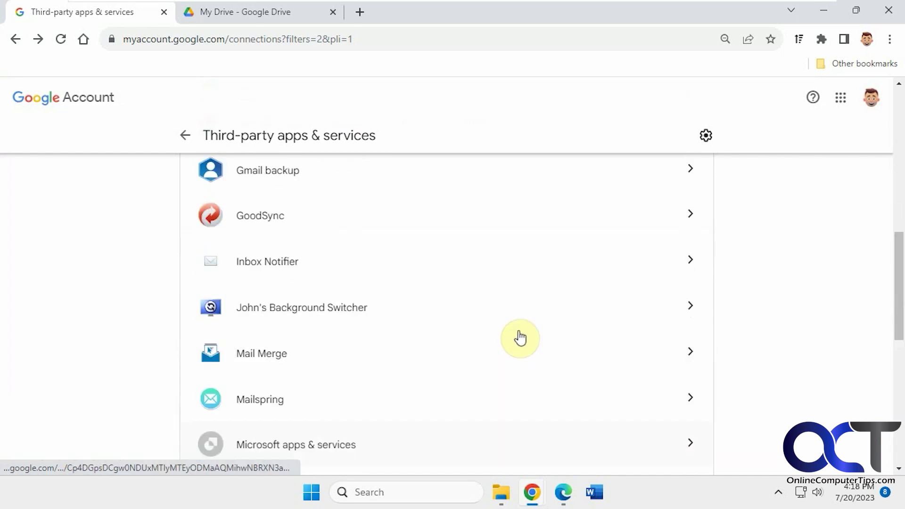
Reopen Kitchen Remodel.jpg with Download Link Generator from My Drive to see its Authorize prompt
{"action": "left_click", "coordinate": [281, 16]}
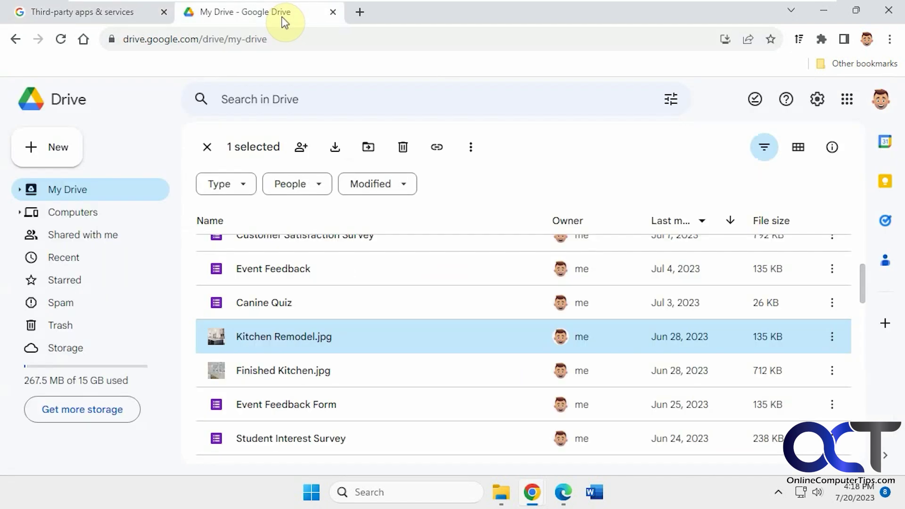
{"action": "right_click", "coordinate": [312, 340]}
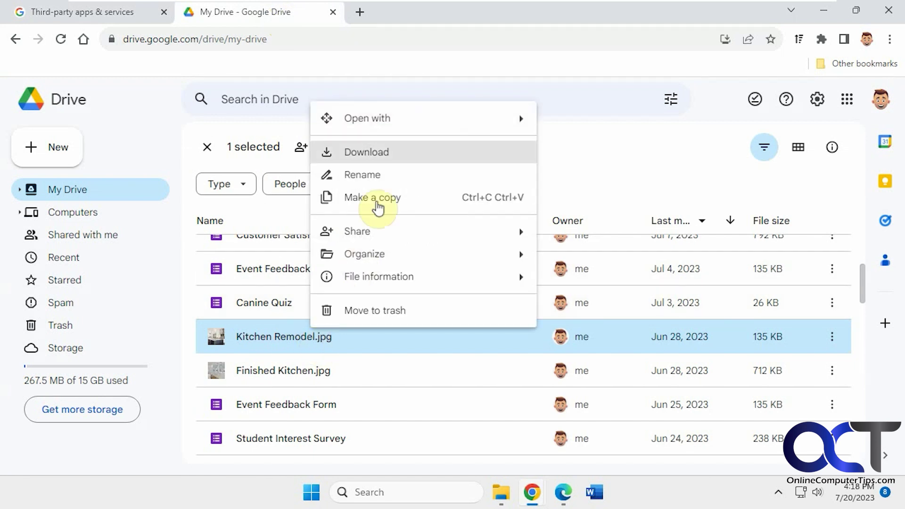
{"action": "mouse_move", "coordinate": [394, 121]}
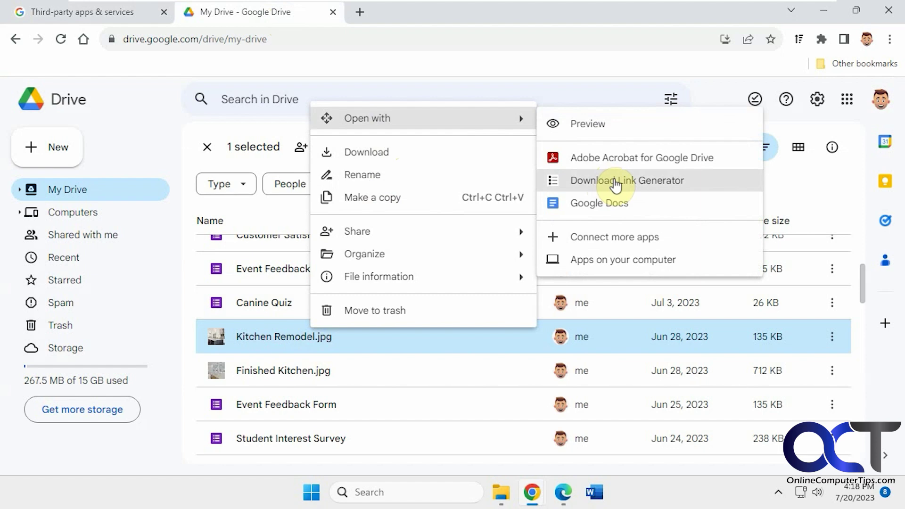
{"action": "left_click", "coordinate": [615, 185]}
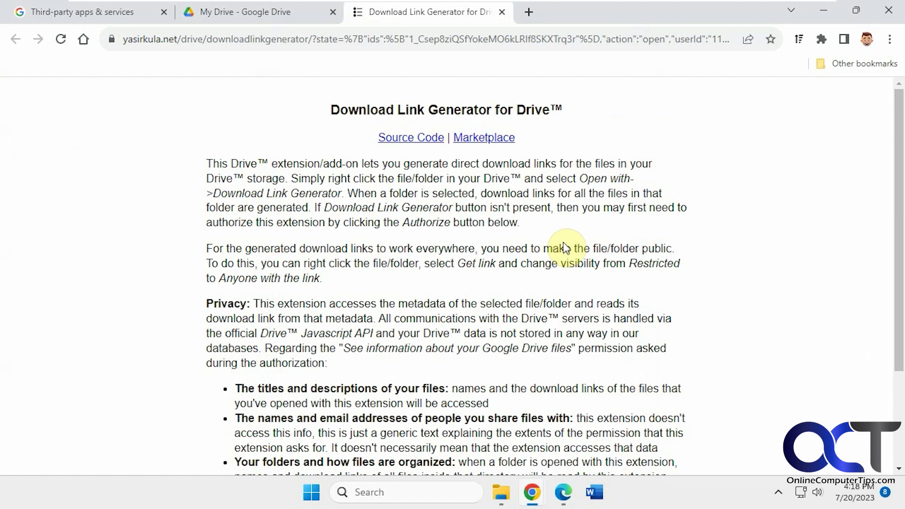
{"action": "scroll", "coordinate": [565, 247], "scroll_direction": "down", "scroll_amount": 3}
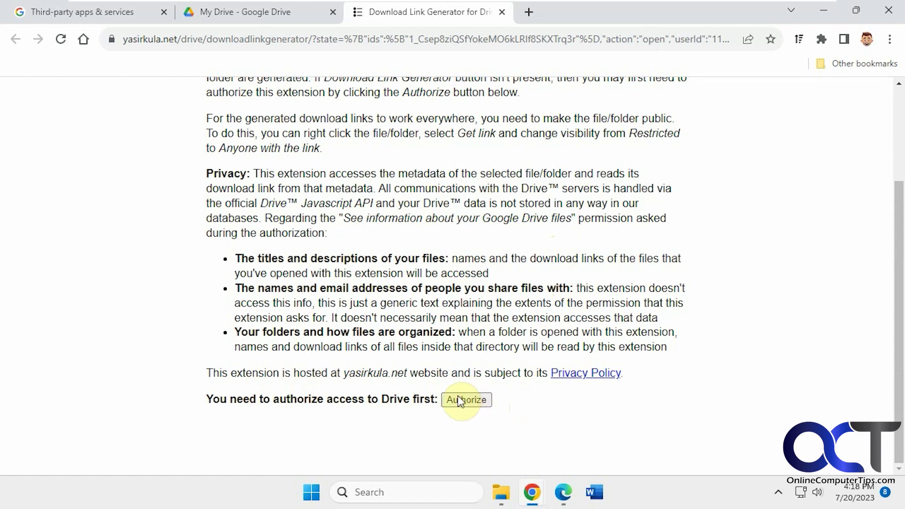
Open CBackup's connection under Third-party apps & services and view its Drive access details
{"action": "left_click", "coordinate": [252, 12]}
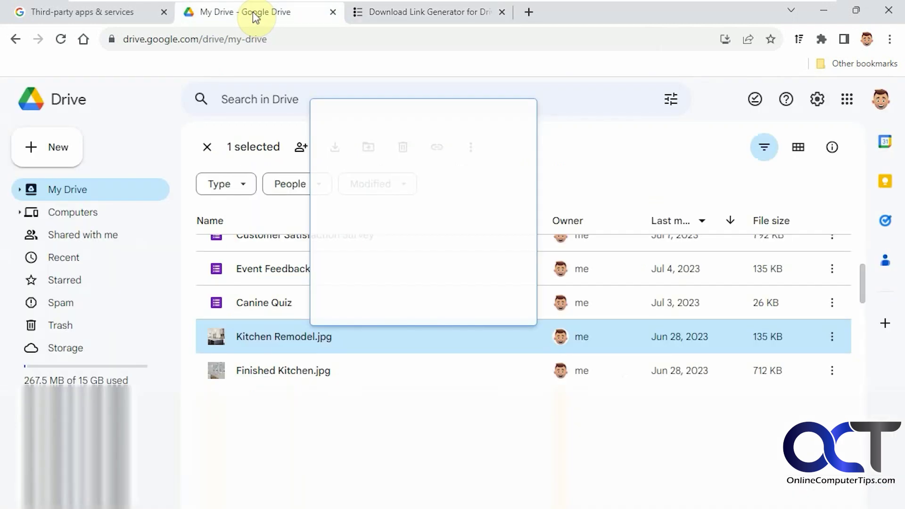
{"action": "left_click", "coordinate": [151, 15]}
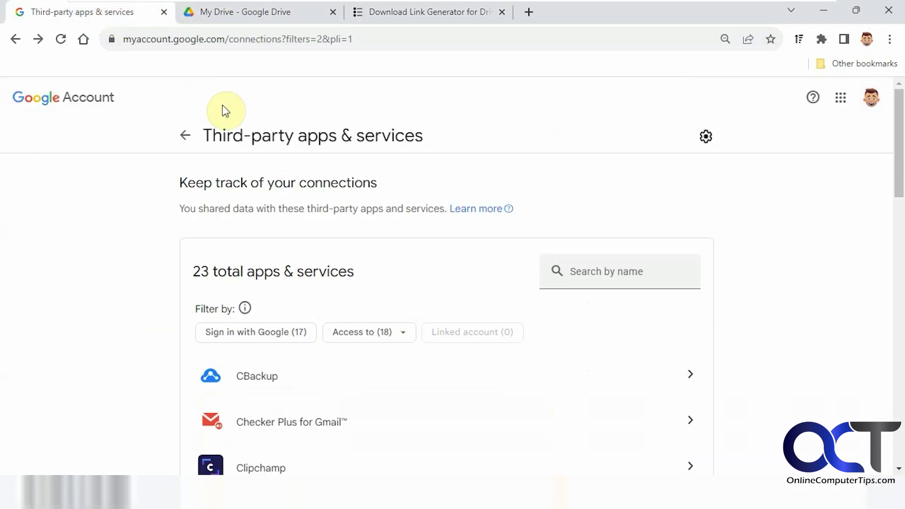
{"action": "scroll", "coordinate": [353, 160], "scroll_direction": "down", "scroll_amount": 1}
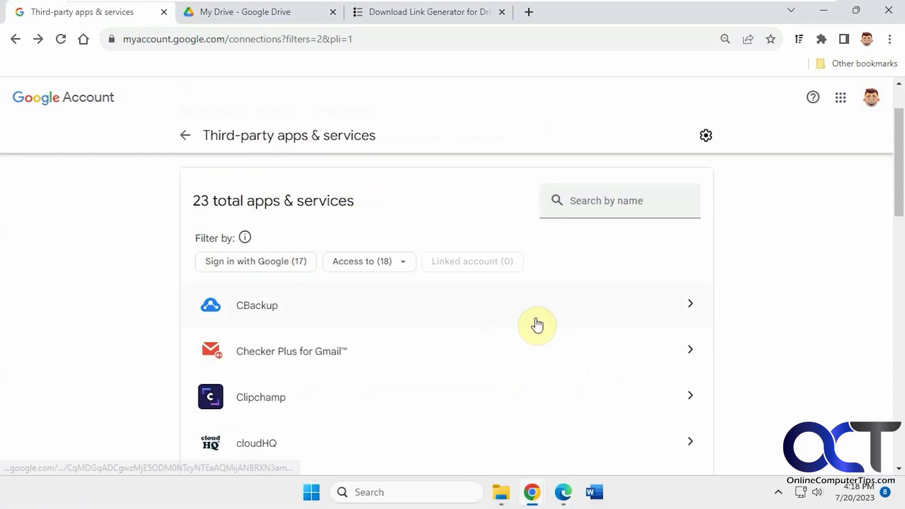
{"action": "left_click", "coordinate": [502, 313]}
{"action": "scroll", "coordinate": [502, 313], "scroll_direction": "down", "scroll_amount": 5}
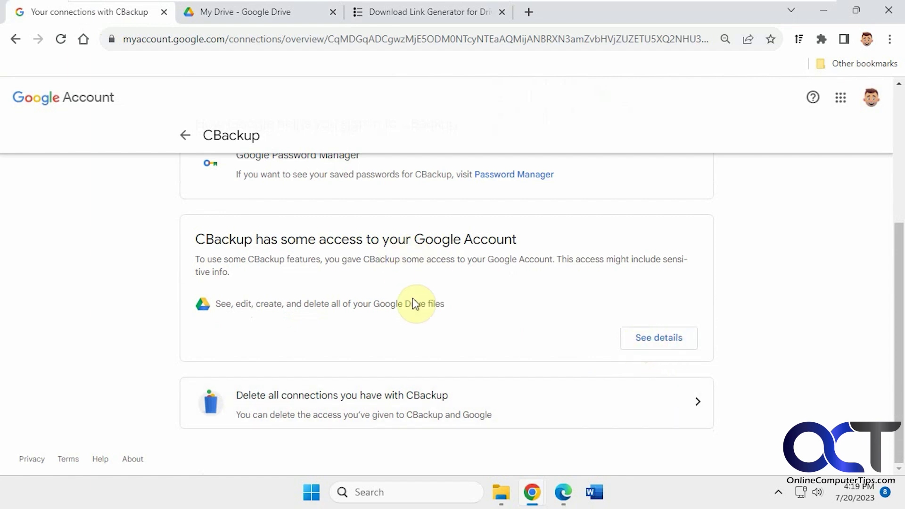
{"action": "left_click", "coordinate": [662, 342]}
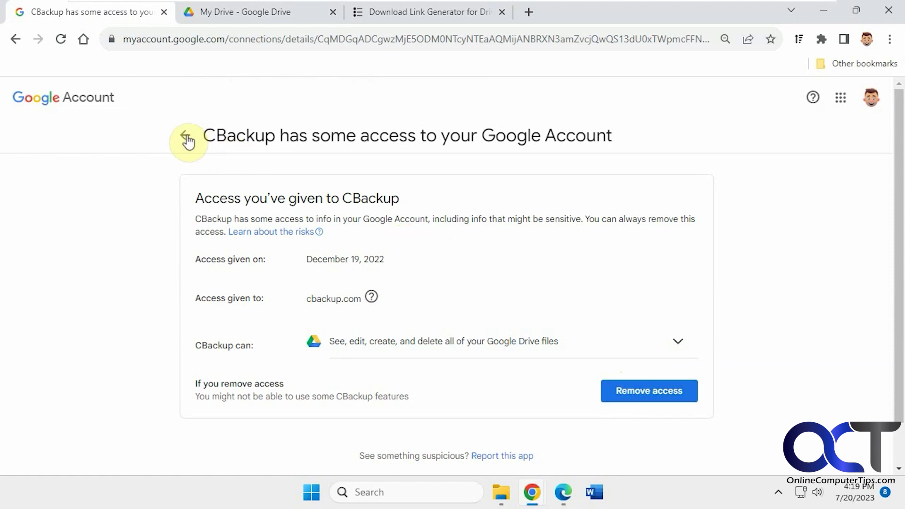
Go back to the list of 23 connected apps and select the page address
{"action": "left_click", "coordinate": [185, 136]}
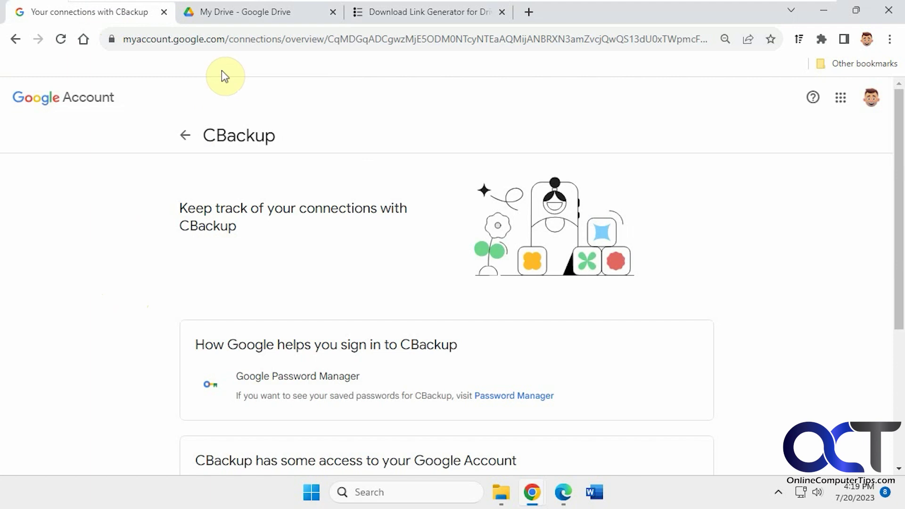
{"action": "left_click", "coordinate": [187, 134]}
{"action": "left_click", "coordinate": [253, 39]}
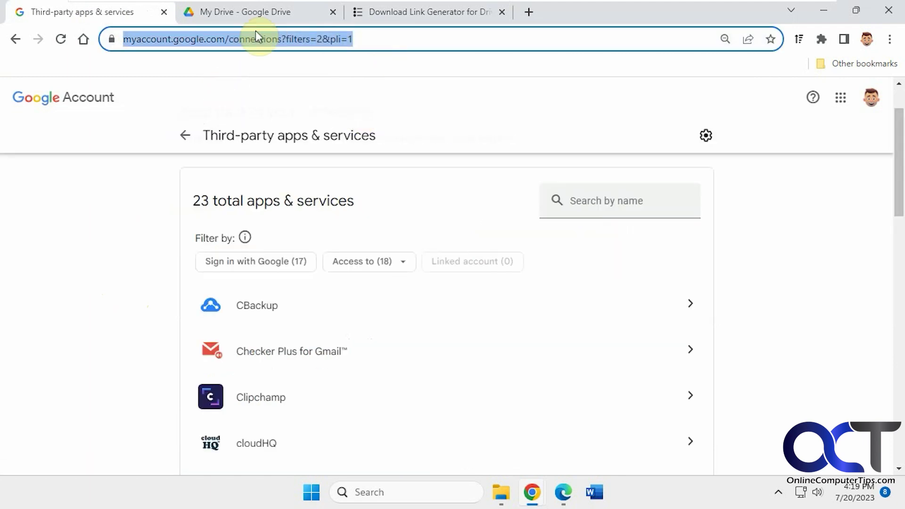